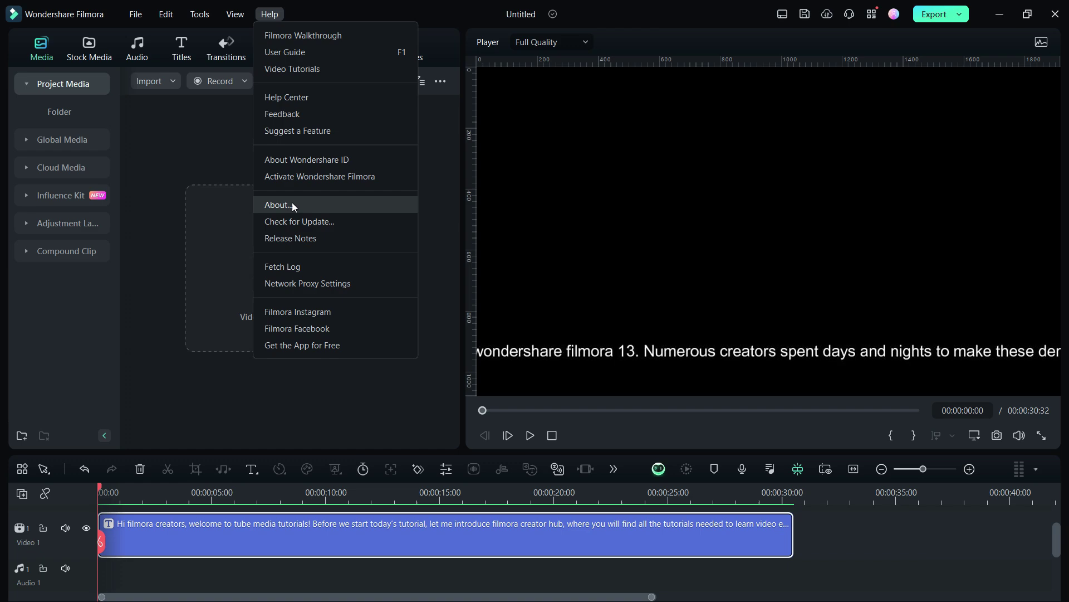
Show Filmora's About box confirming version 13.6.4.
left_click(293, 206)
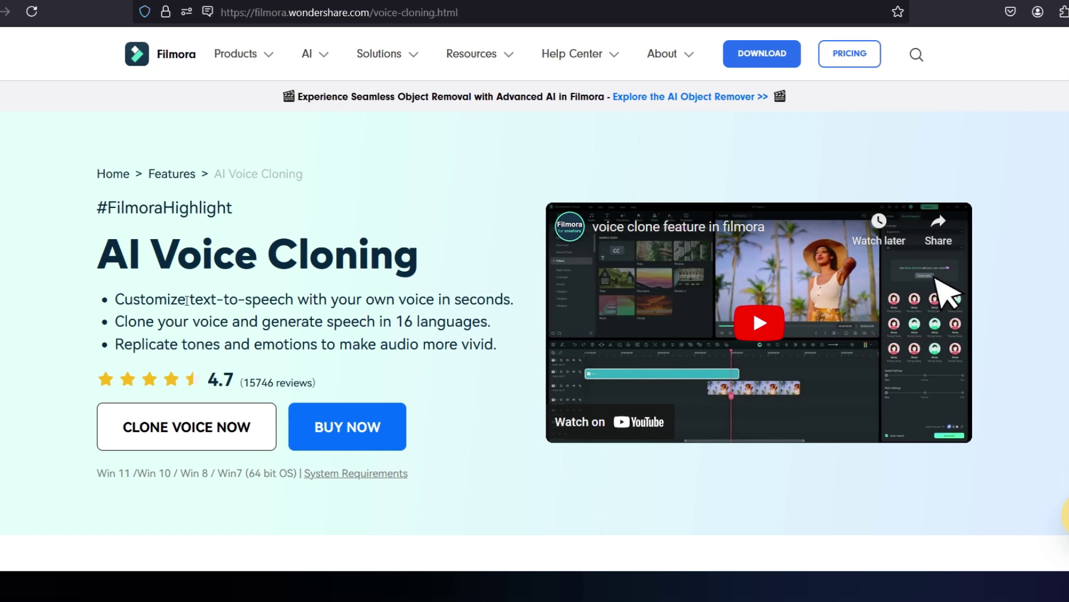
left_click_drag(186, 300, 511, 305)
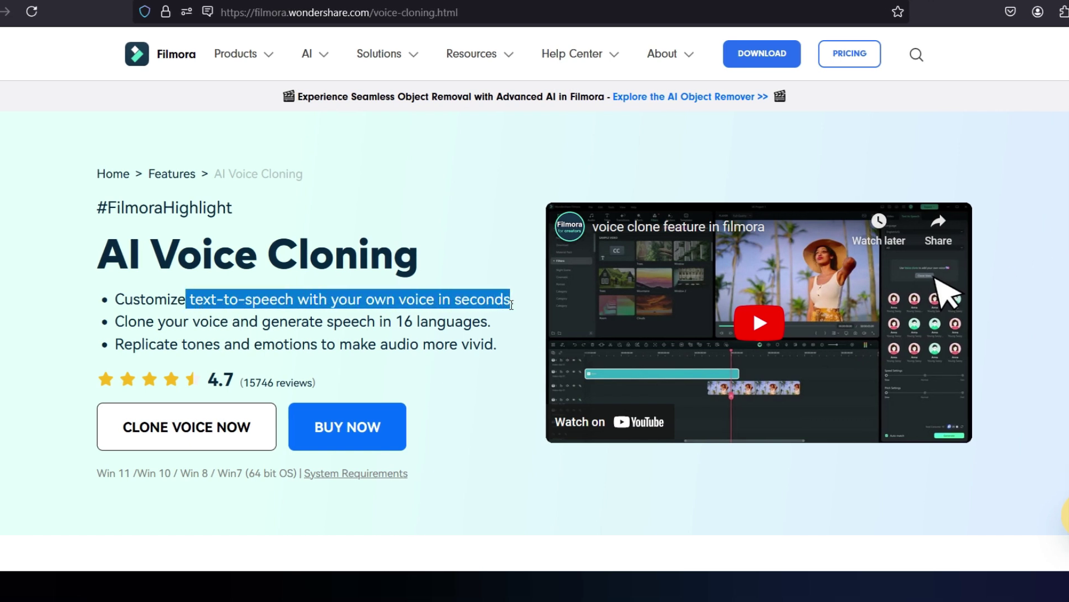
left_click_drag(399, 321, 491, 327)
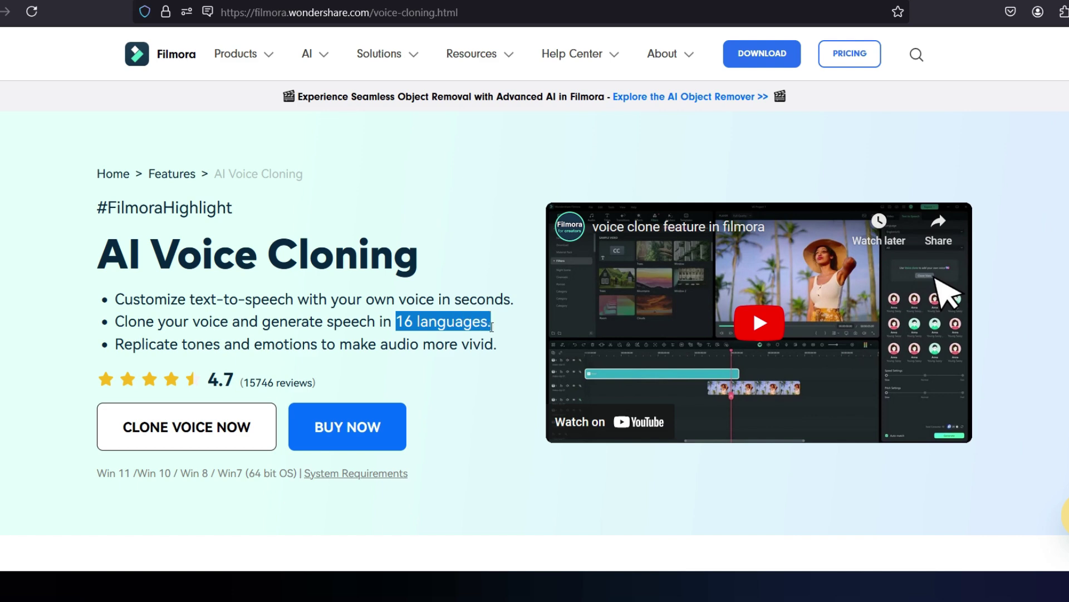
left_click(459, 381)
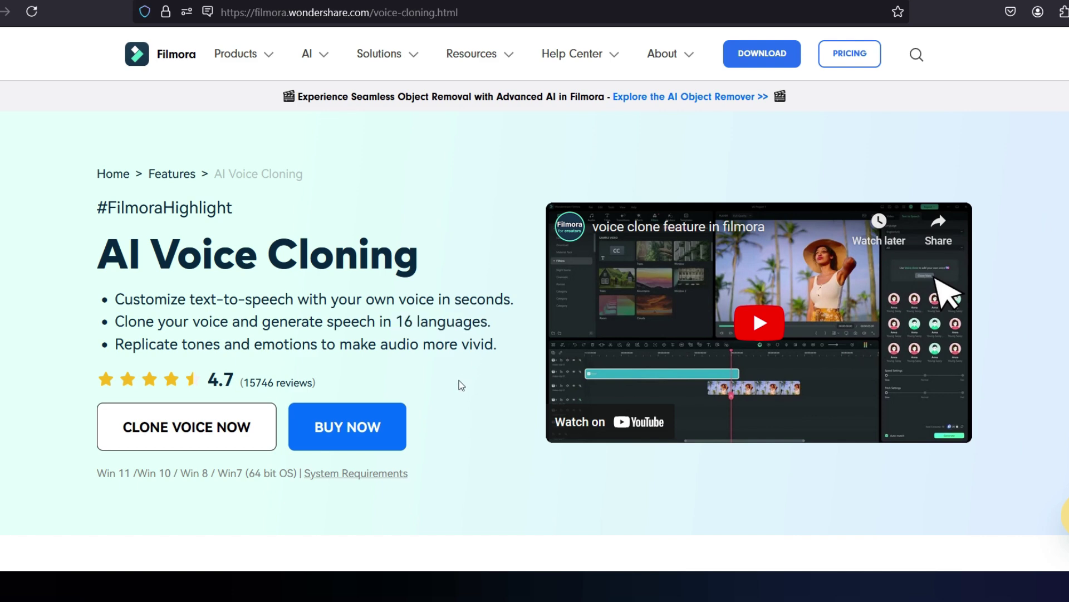
scroll(459, 380, "down", 10)
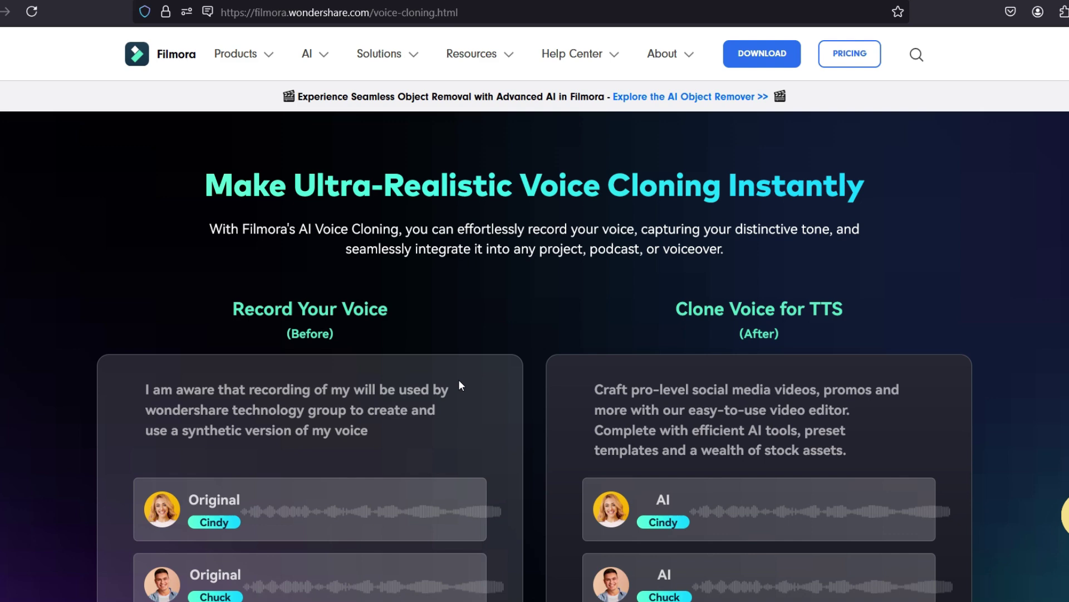
scroll(459, 379, "down", 3)
scroll(459, 380, "down", 3)
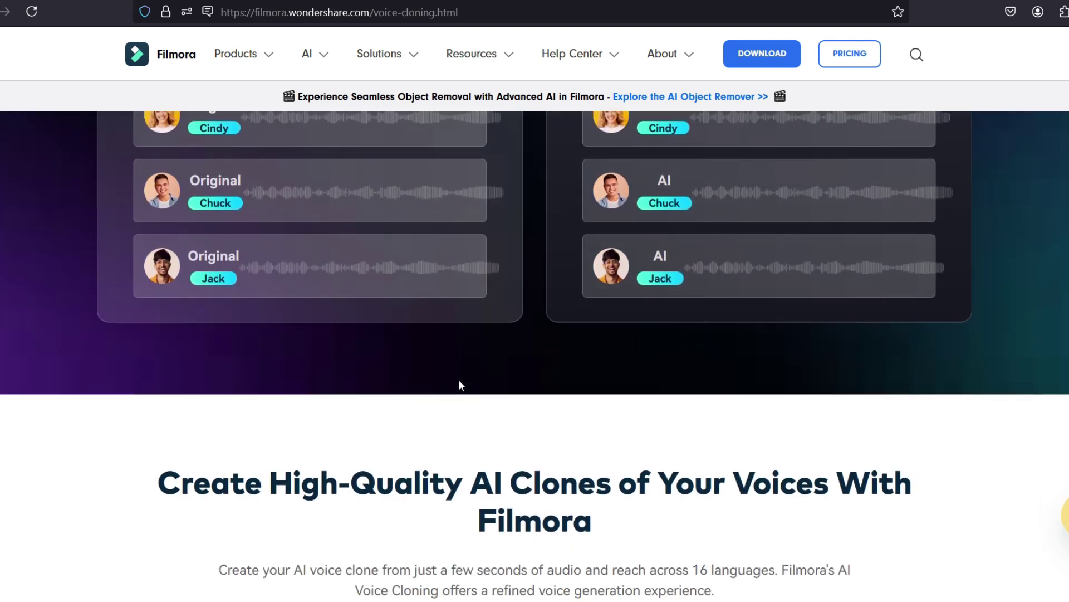
scroll(459, 379, "down", 4)
scroll(459, 379, "down", 1)
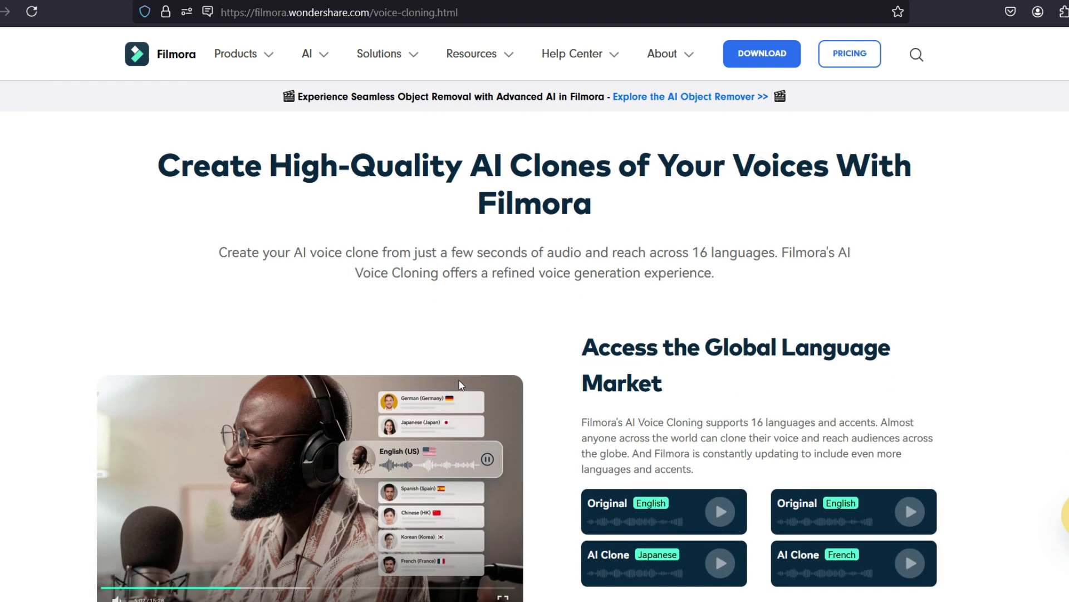
scroll(459, 380, "down", 8)
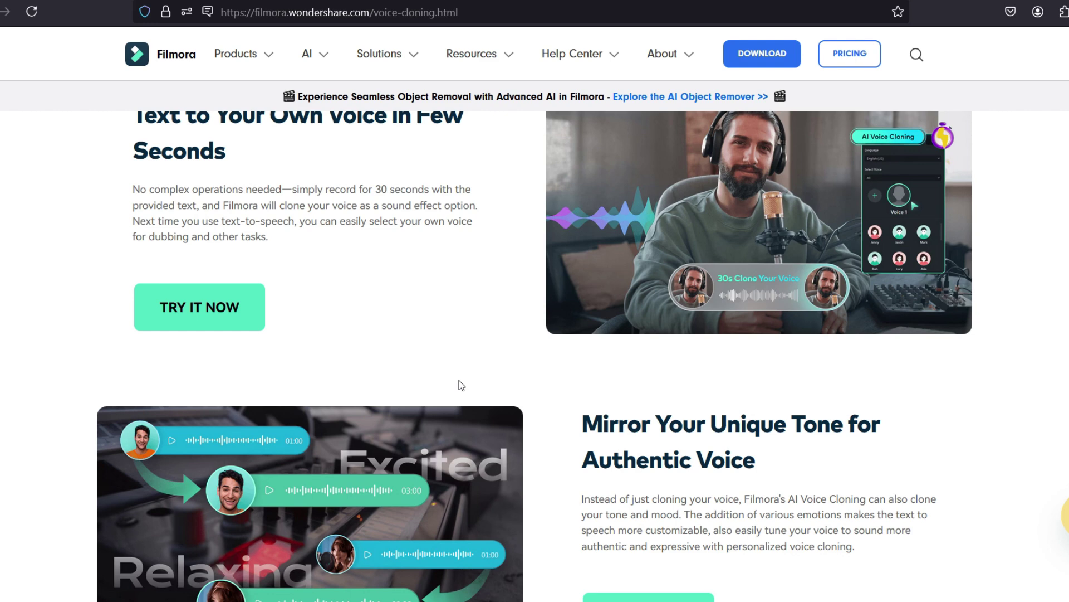
scroll(459, 380, "down", 4)
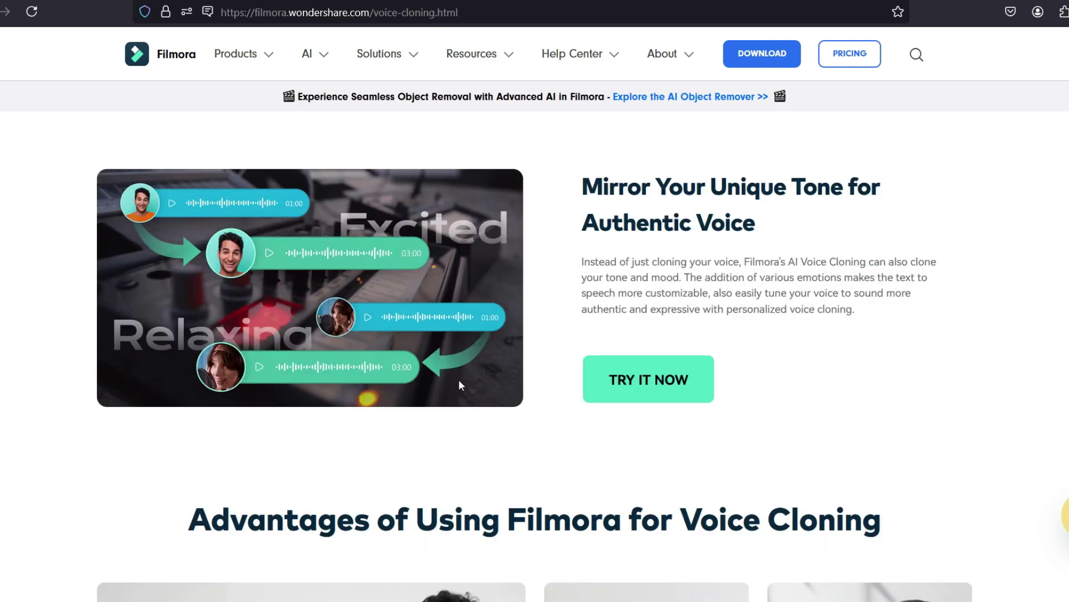
scroll(459, 382, "down", 5)
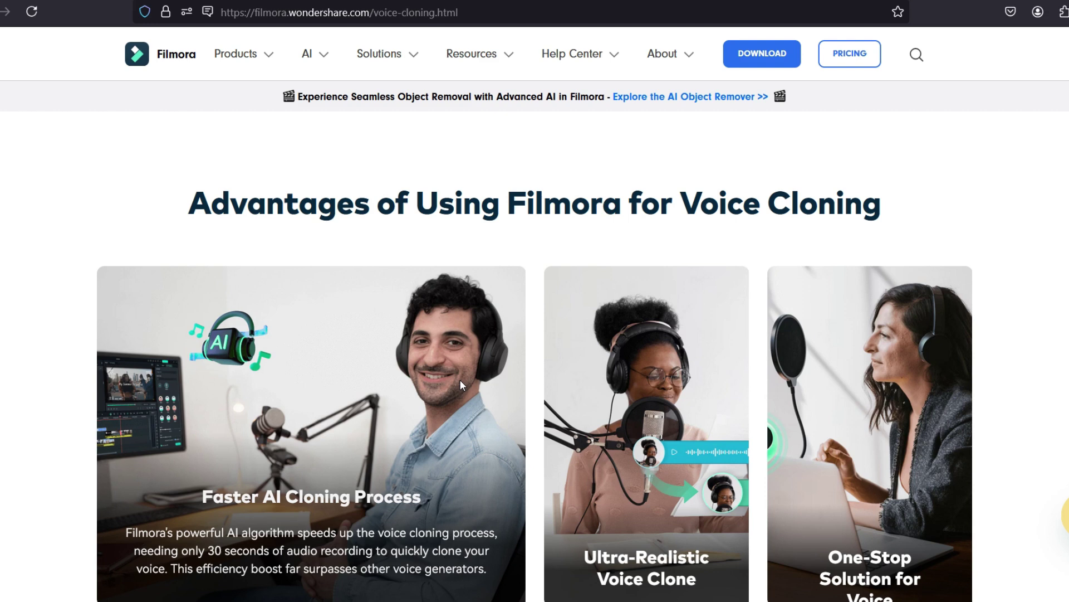
mouse_move(791, 273)
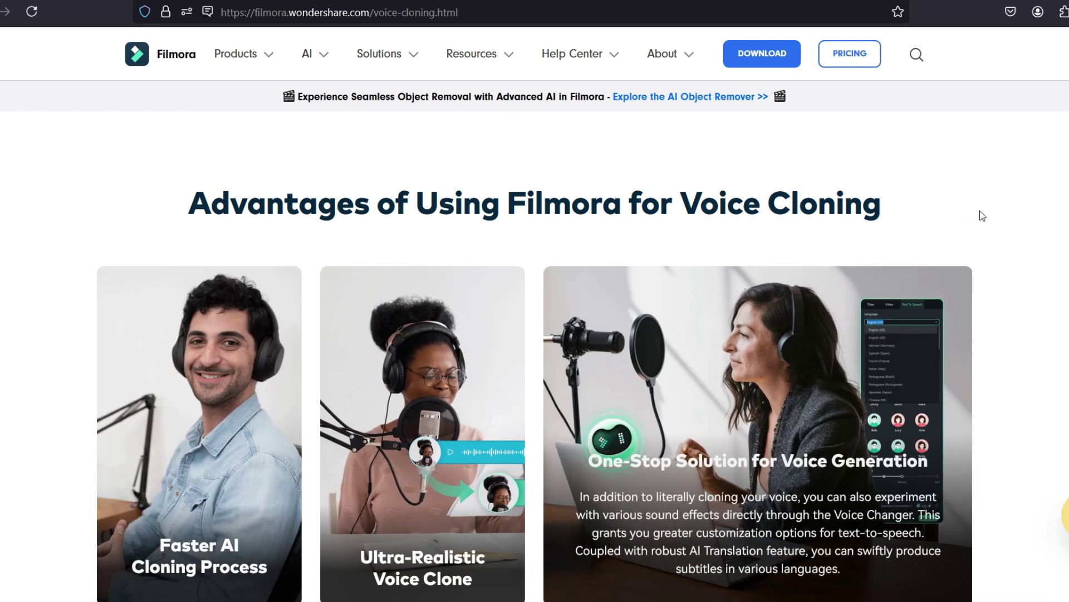
mouse_move(459, 380)
scroll(459, 380, "up", 5)
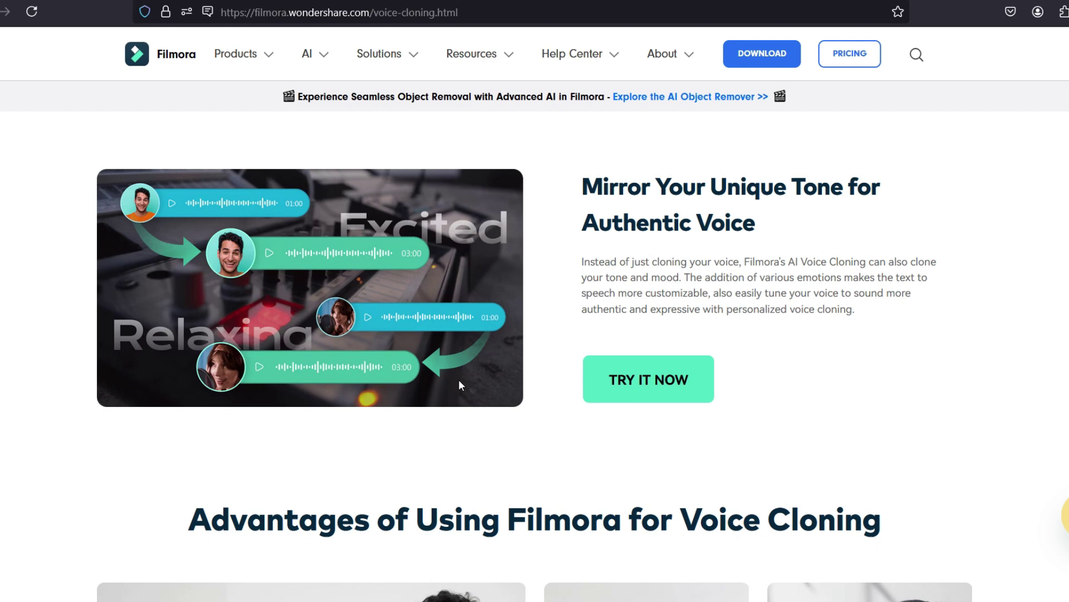
scroll(459, 383, "up", 4)
scroll(460, 382, "up", 10)
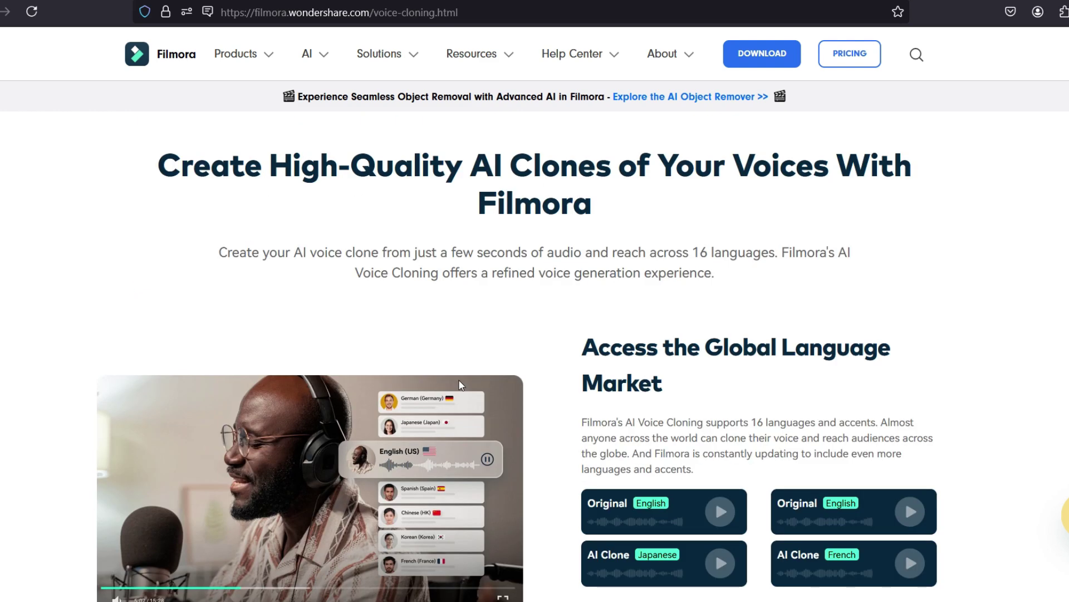
scroll(461, 384, "up", 5)
scroll(460, 384, "up", 6)
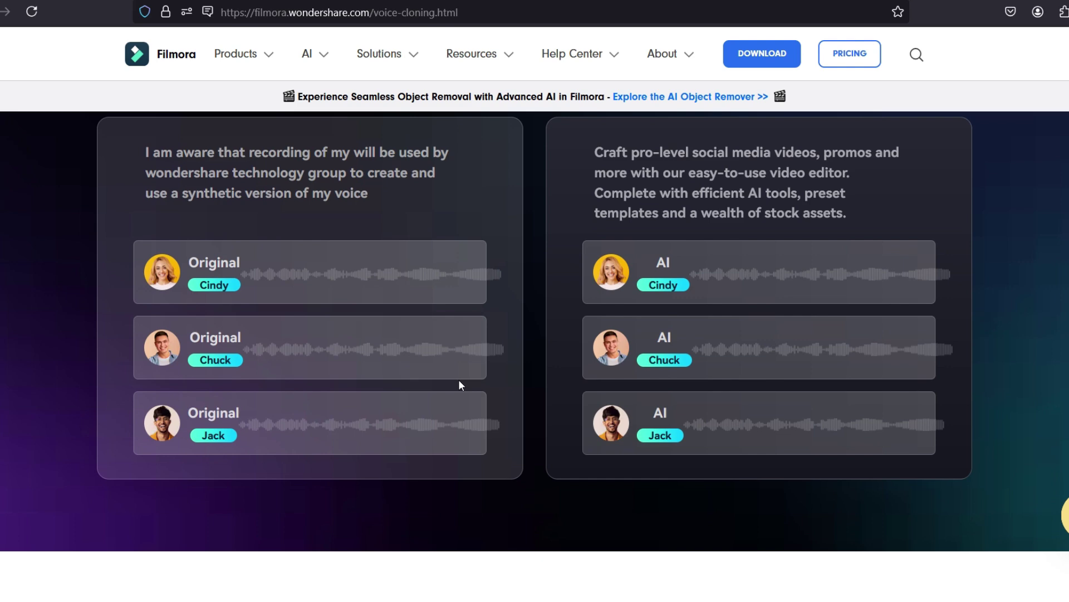
scroll(459, 379, "up", 7)
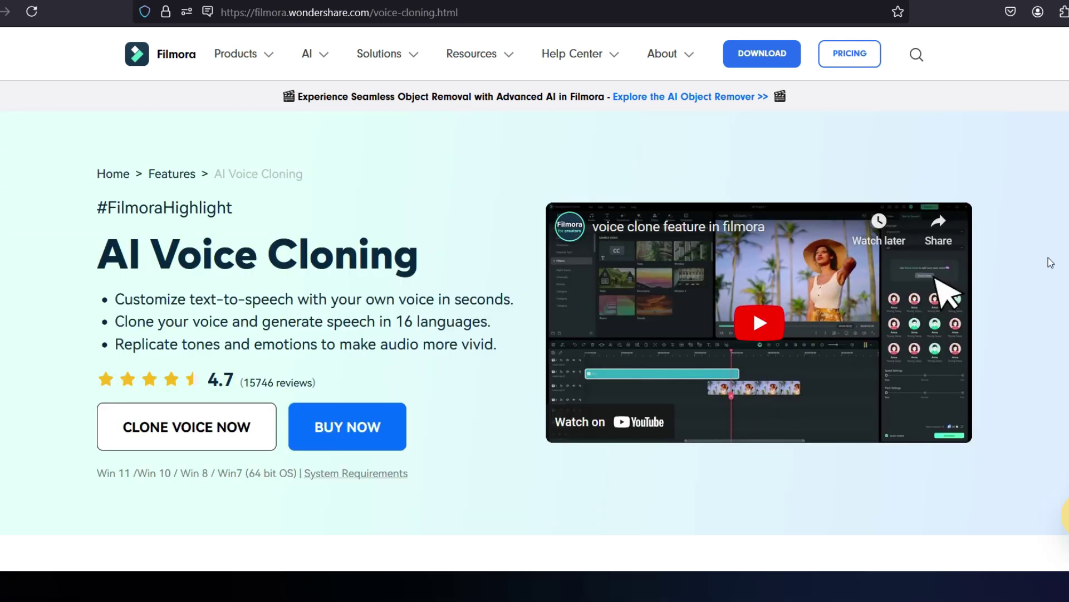
left_click_drag(186, 300, 512, 303)
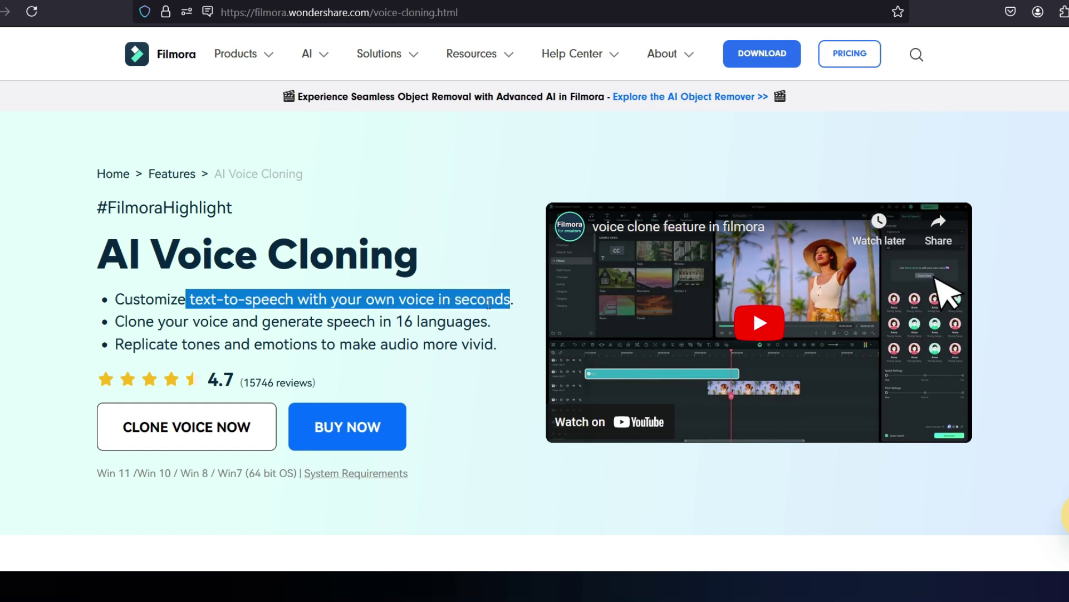
left_click_drag(398, 322, 492, 327)
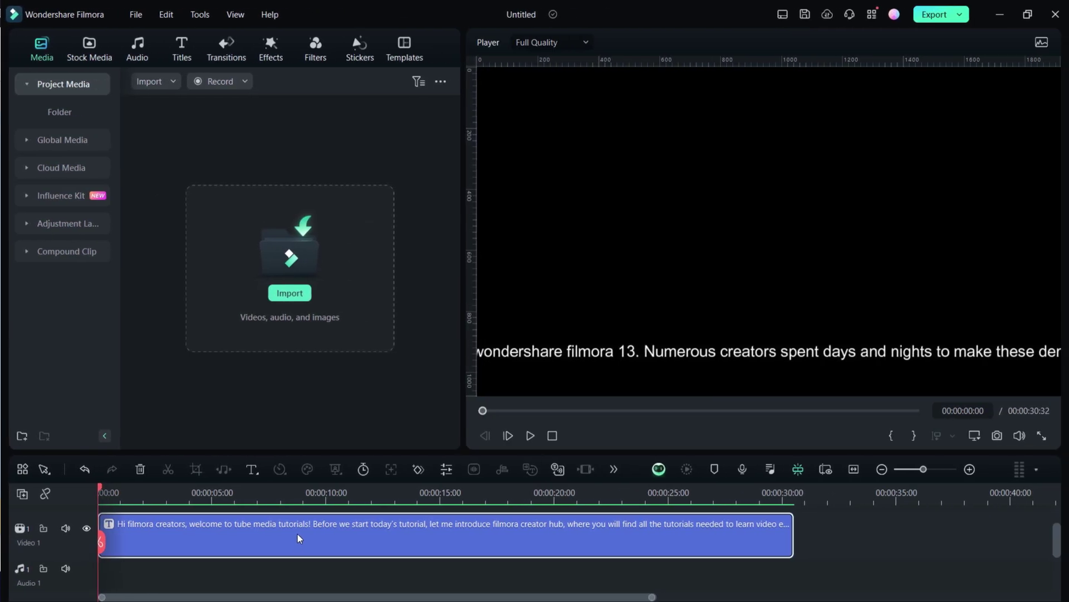
Open Text-to-Speech for the subtitle text clip, keeping English (US) as the language.
right_click(297, 533)
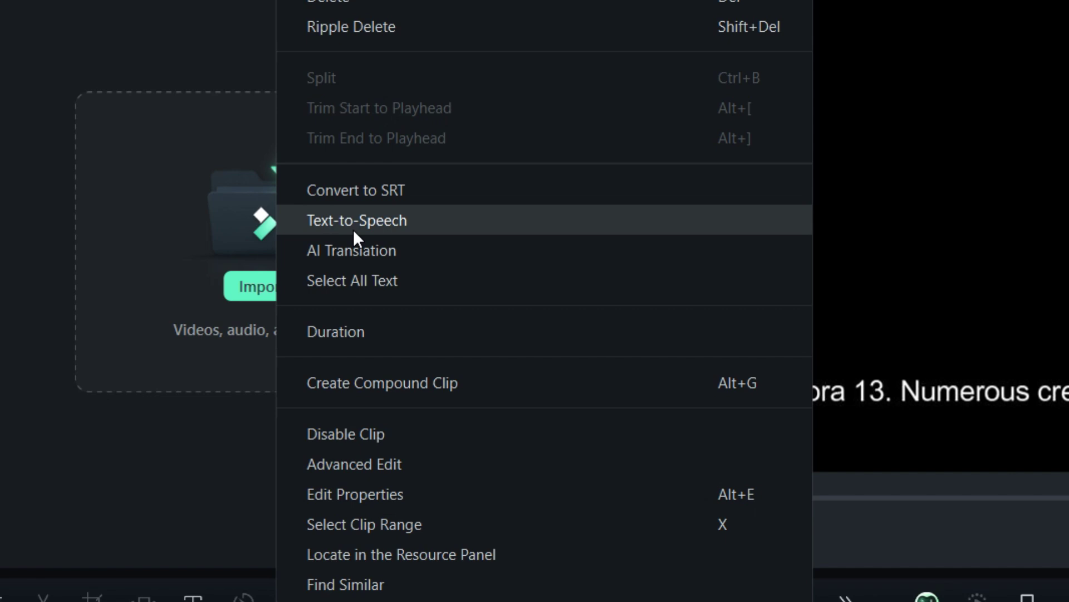
left_click(353, 229)
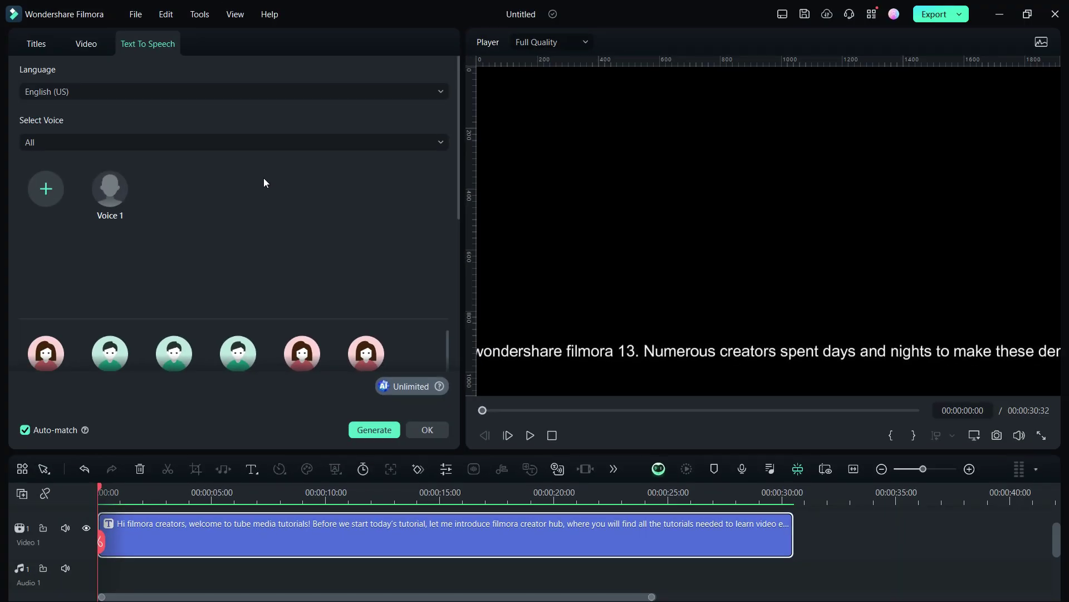
left_click(122, 91)
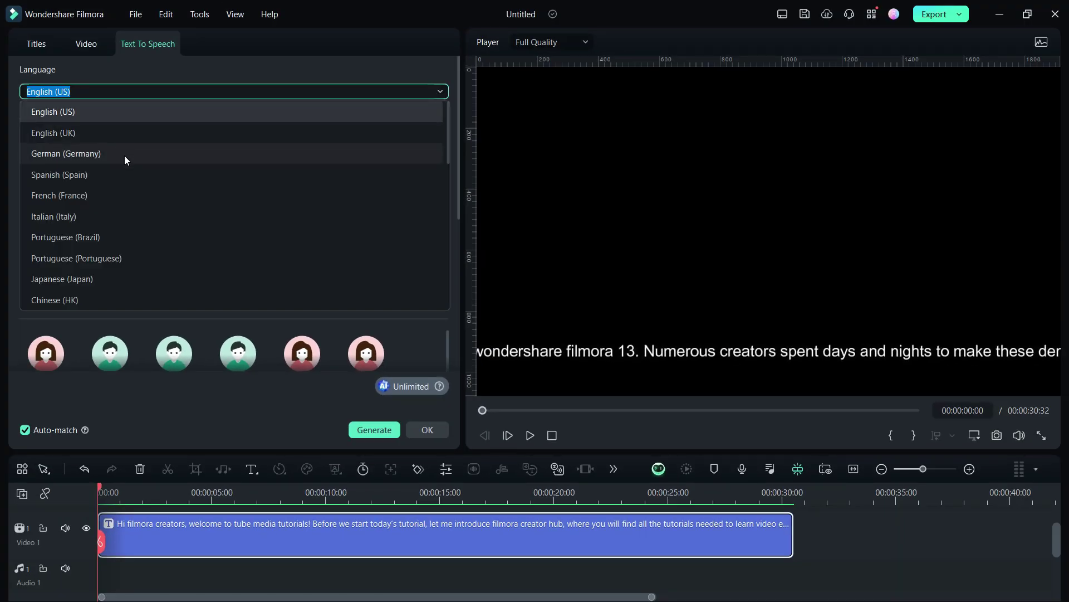
scroll(125, 159, "down", 10)
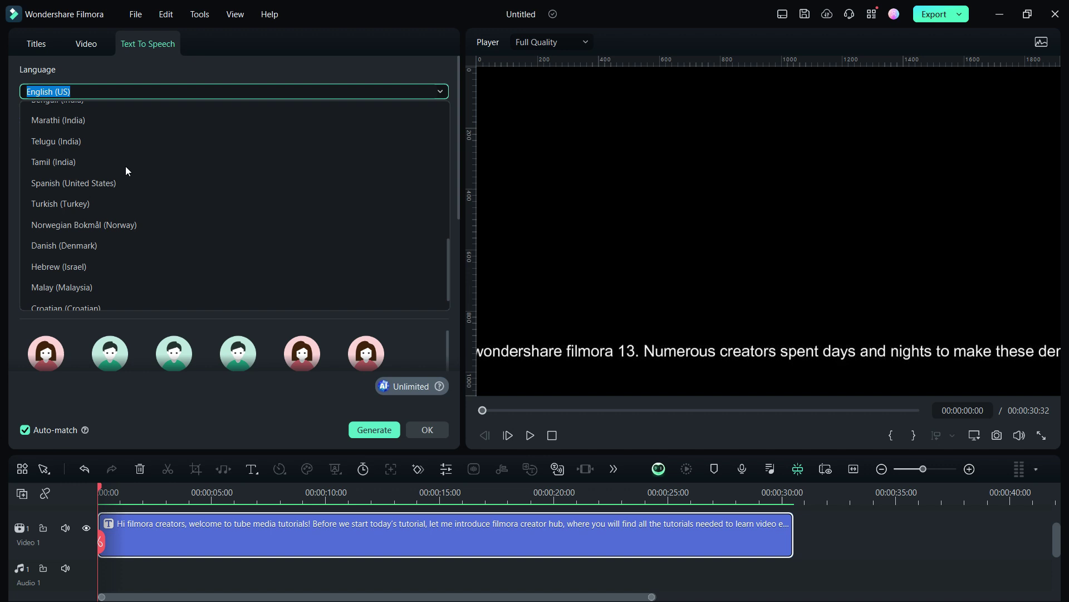
scroll(126, 166, "down", 1)
left_click(153, 69)
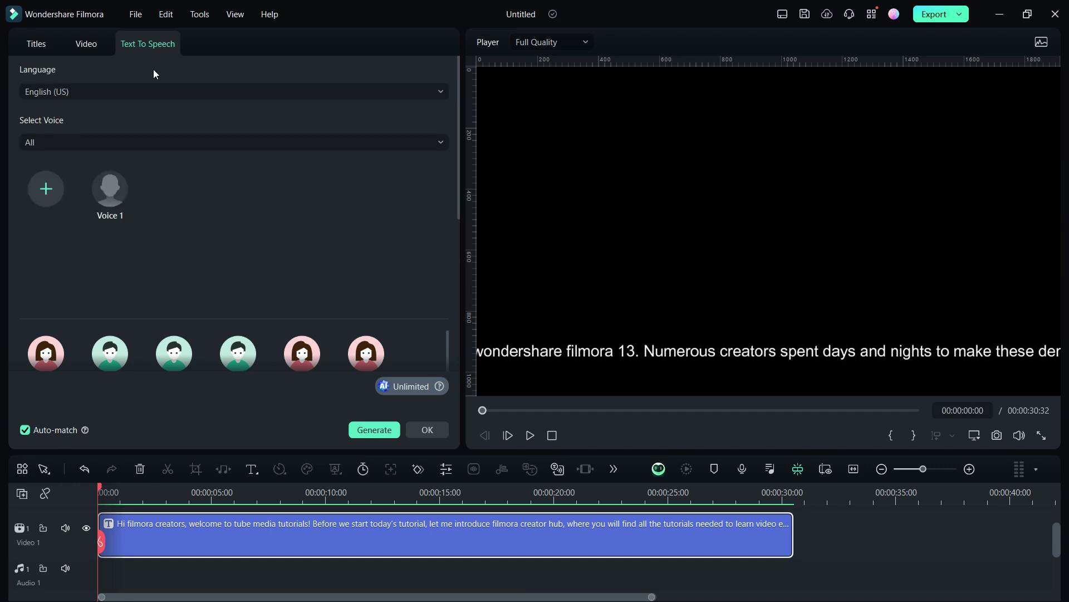
Record a new voice sample for cloning using the existing microphone.
left_click(47, 190)
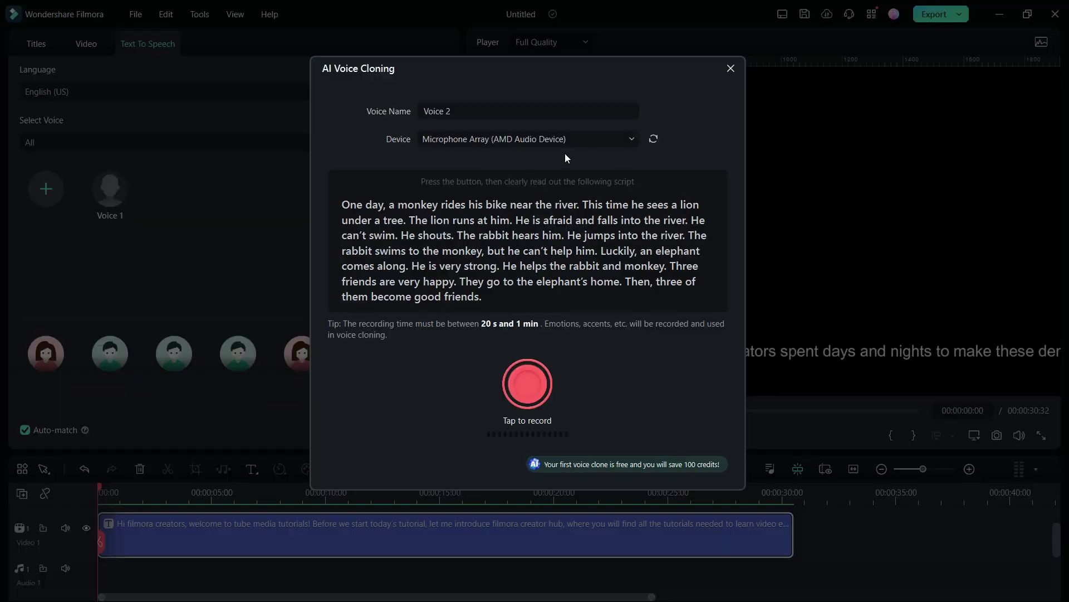
left_click(606, 142)
left_click(606, 141)
left_click(527, 384)
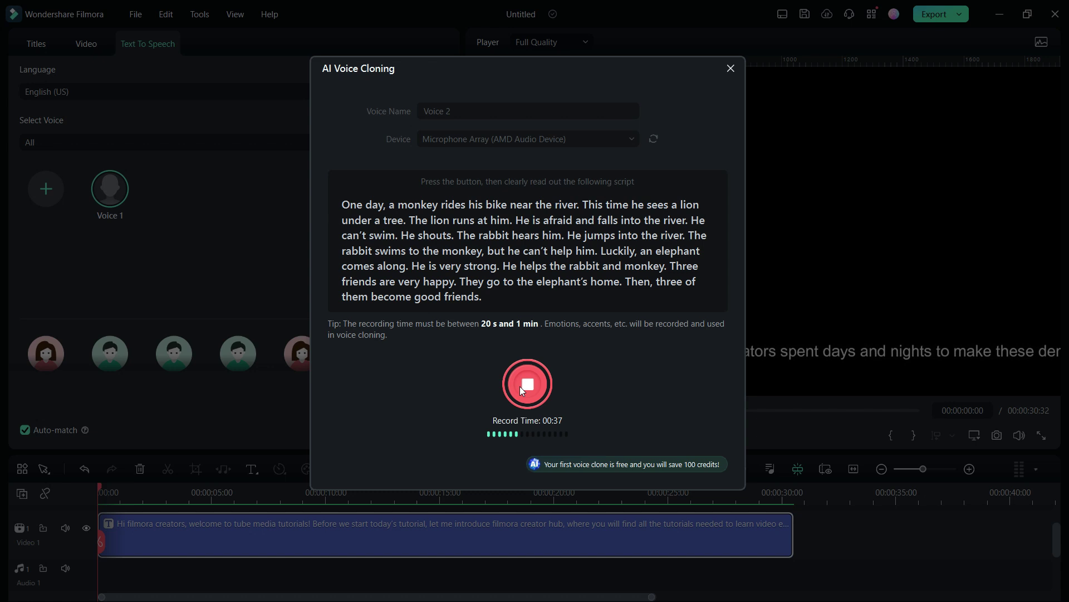
left_click(520, 386)
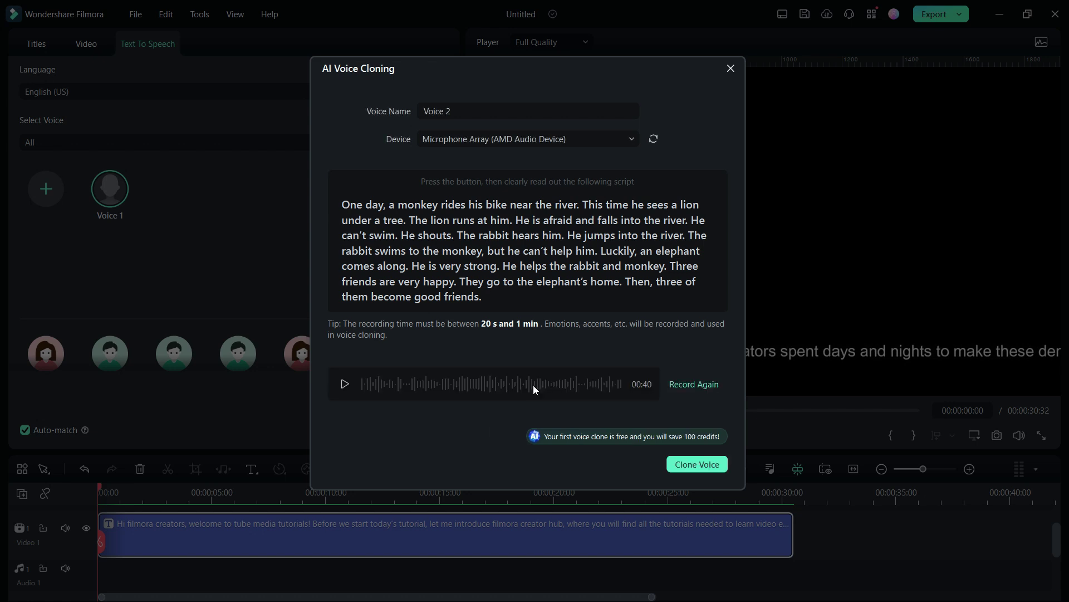
Review the 00:40 recorded sample and clone it into Voice 2.
left_click(345, 385)
left_click(485, 384)
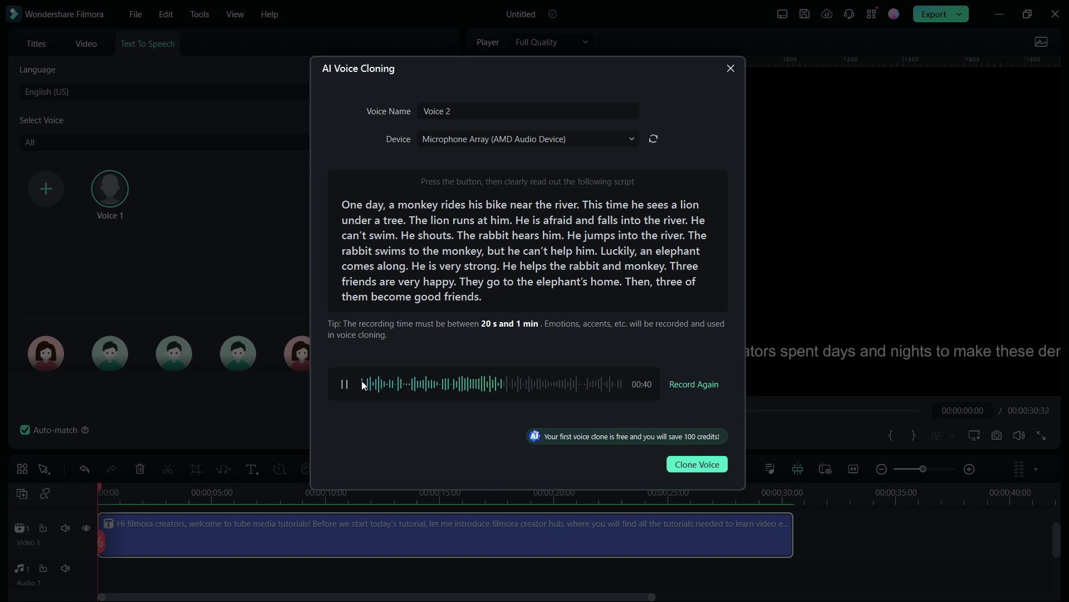
left_click(343, 384)
left_click(698, 472)
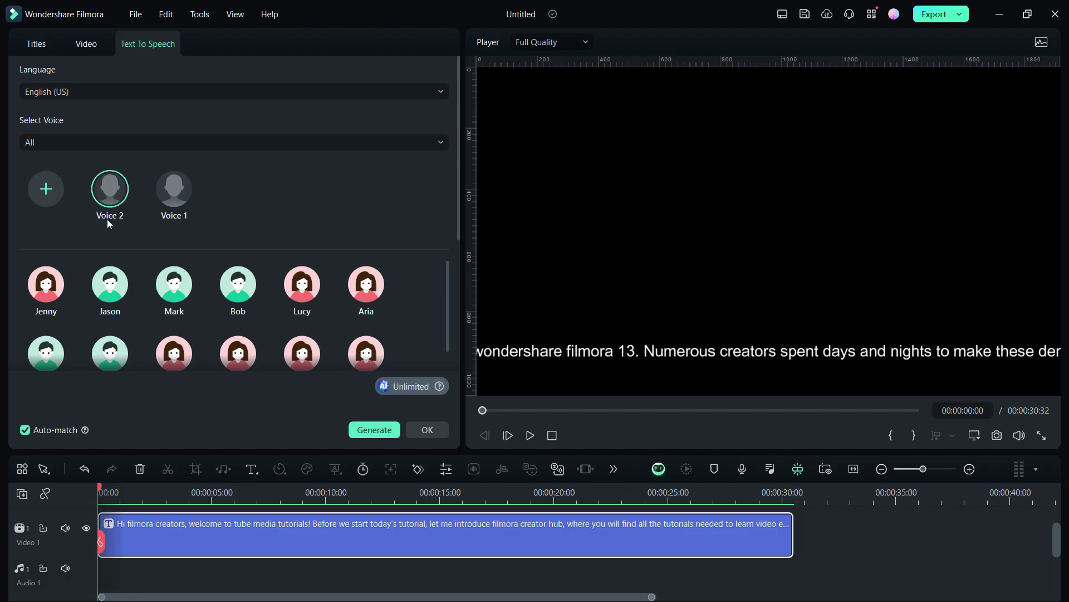
Keep the name Voice 2 and generate the 491-character subtitle voiceover with it onto Audio 1.
right_click(110, 217)
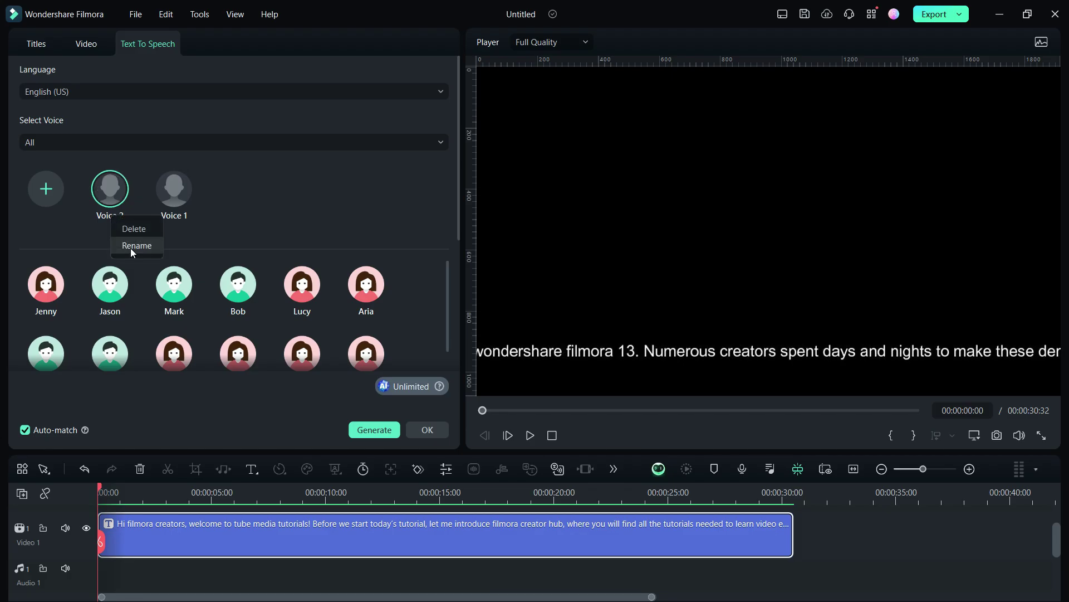
left_click(131, 248)
left_click(107, 193)
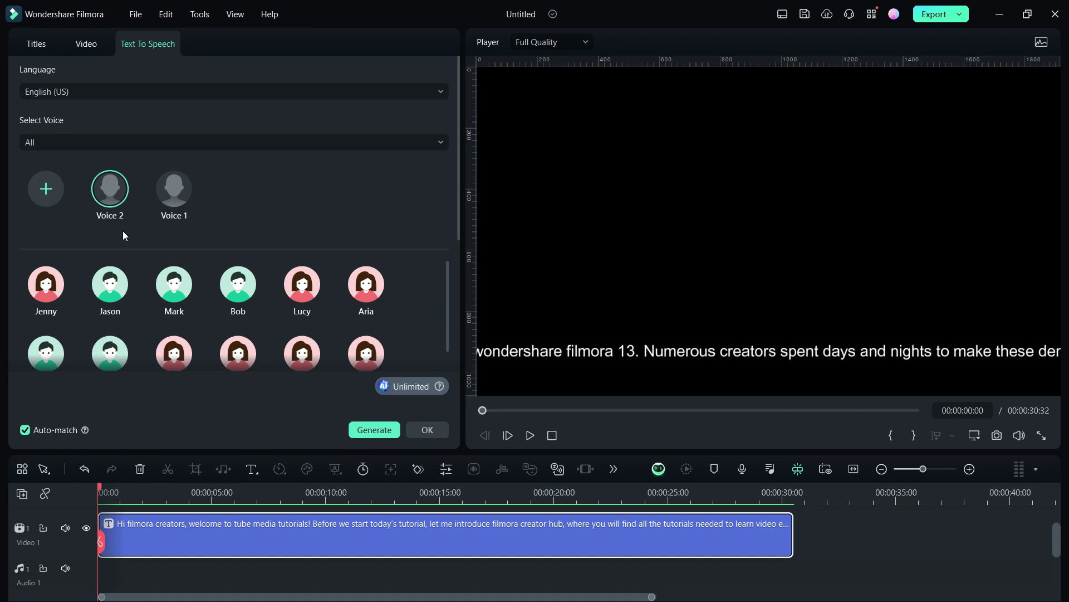
left_click(368, 430)
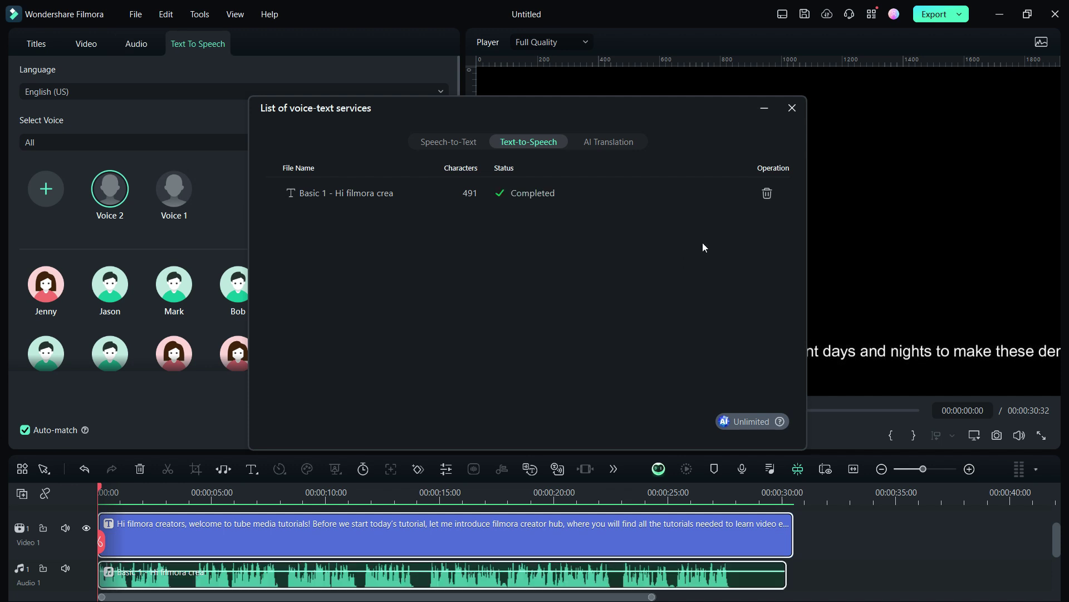
left_click(792, 107)
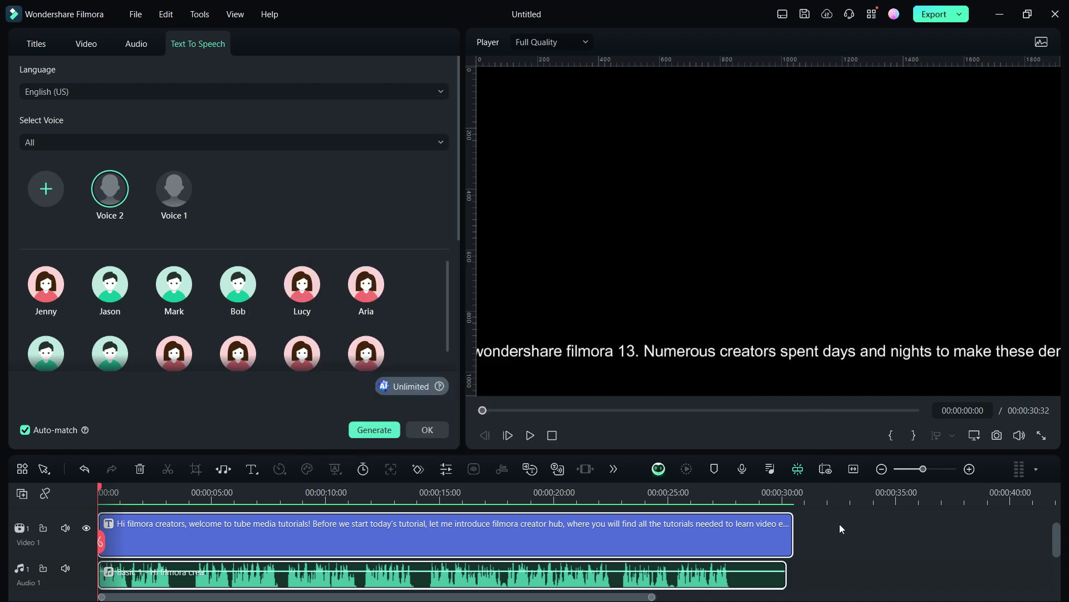
Scroll through the stock 'editing' video results.
scroll(840, 527, "down", 1)
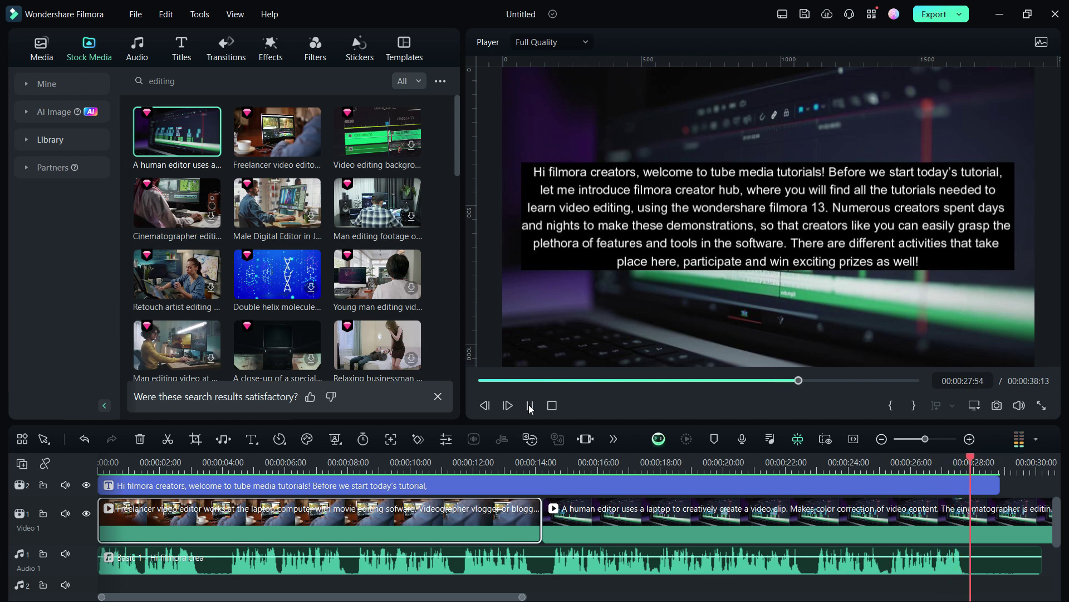
Stop playback and open Text-to-Speech for the title clip on track 2.
left_click(530, 407)
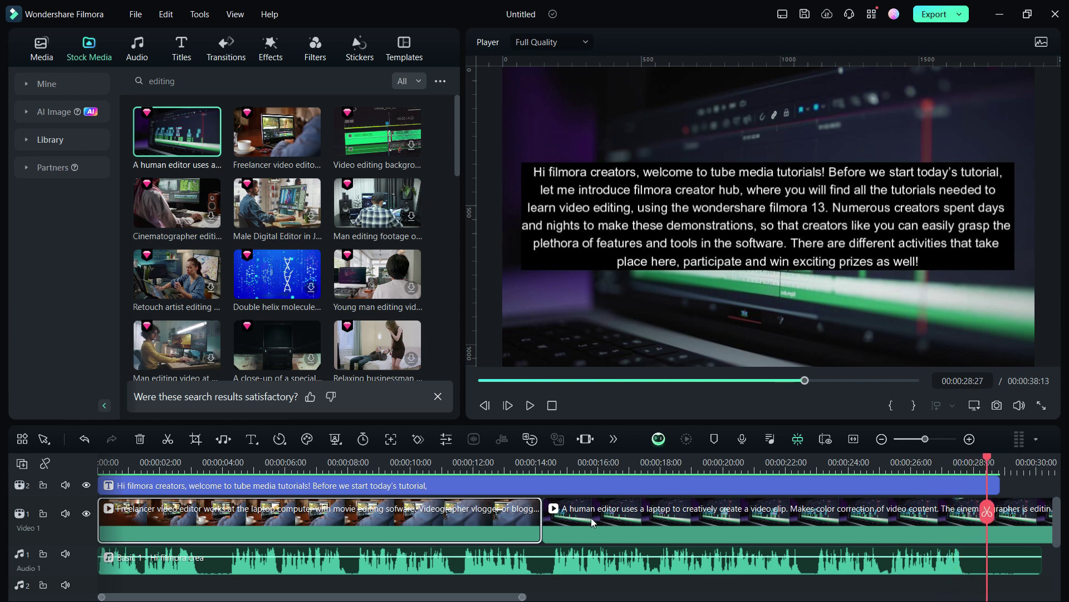
scroll(604, 455, "down", 1)
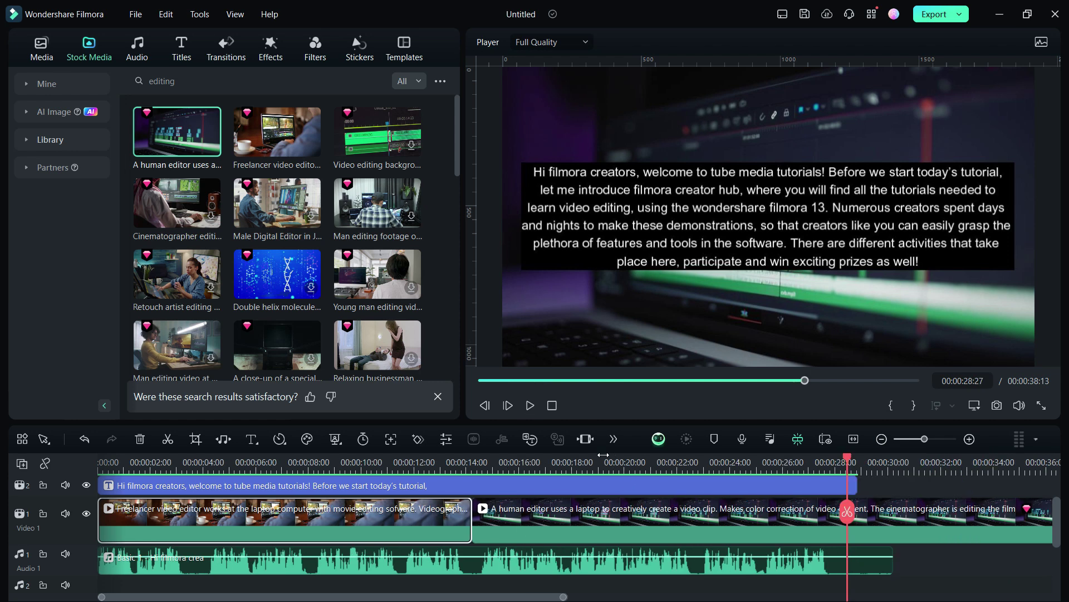
scroll(603, 455, "down", 1)
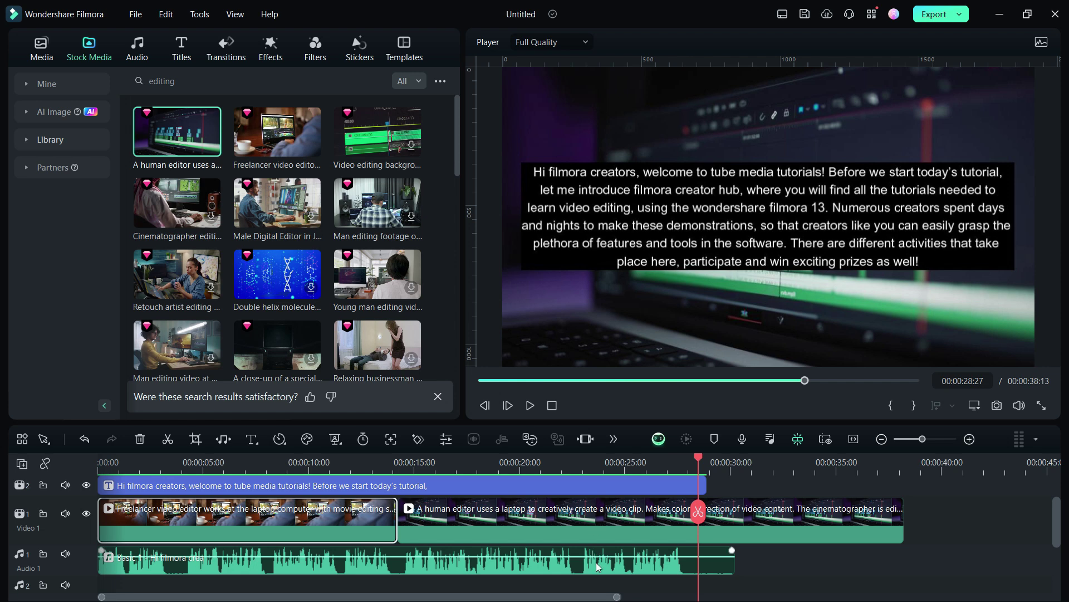
scroll(542, 535, "up", 1)
left_click(449, 505)
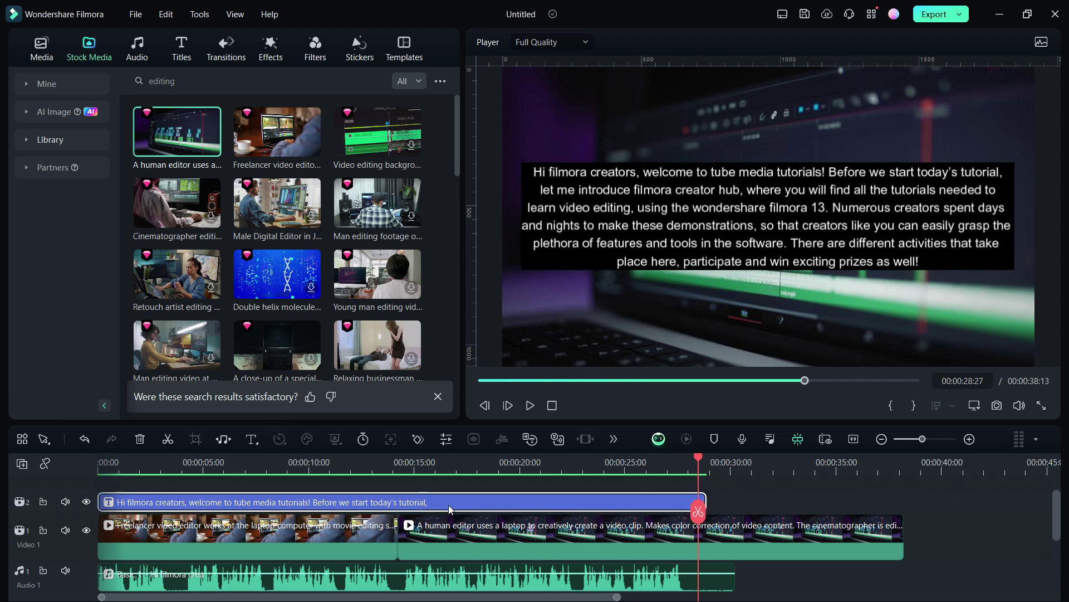
right_click(449, 505)
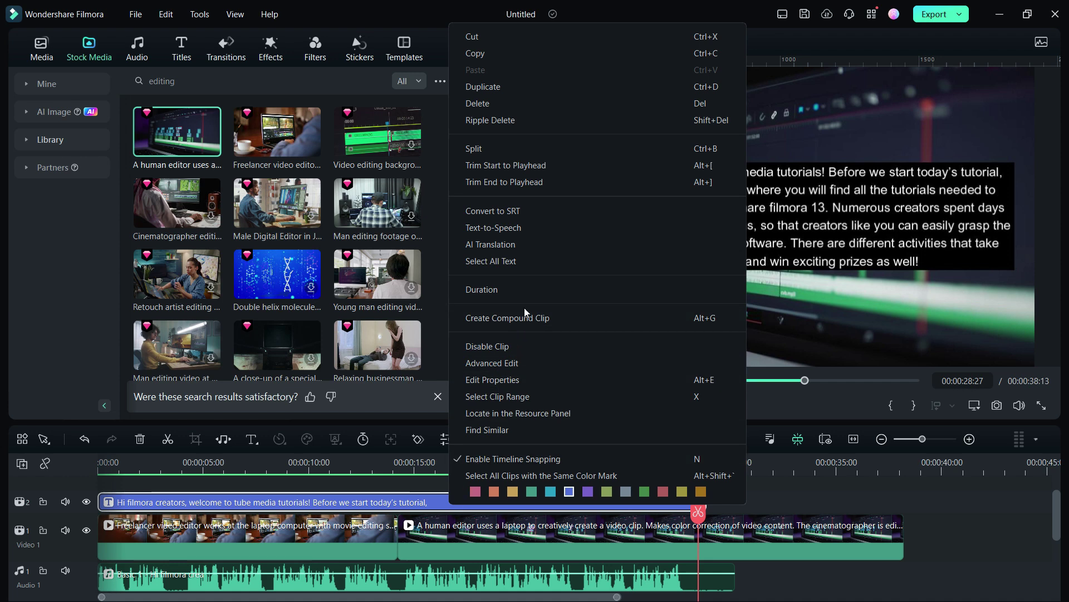
left_click(510, 230)
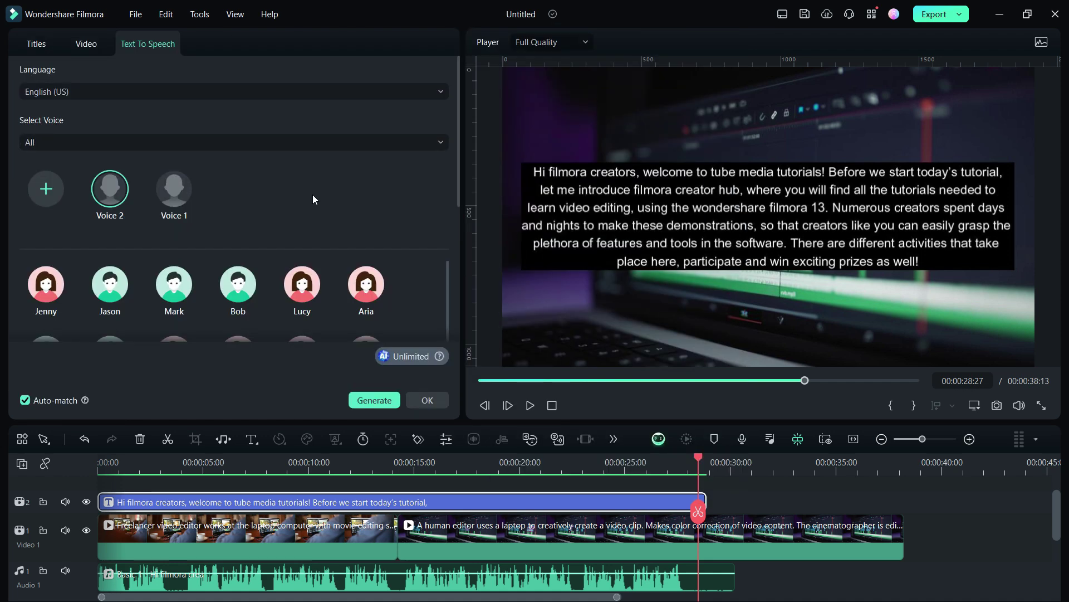
scroll(313, 196, "down", 5)
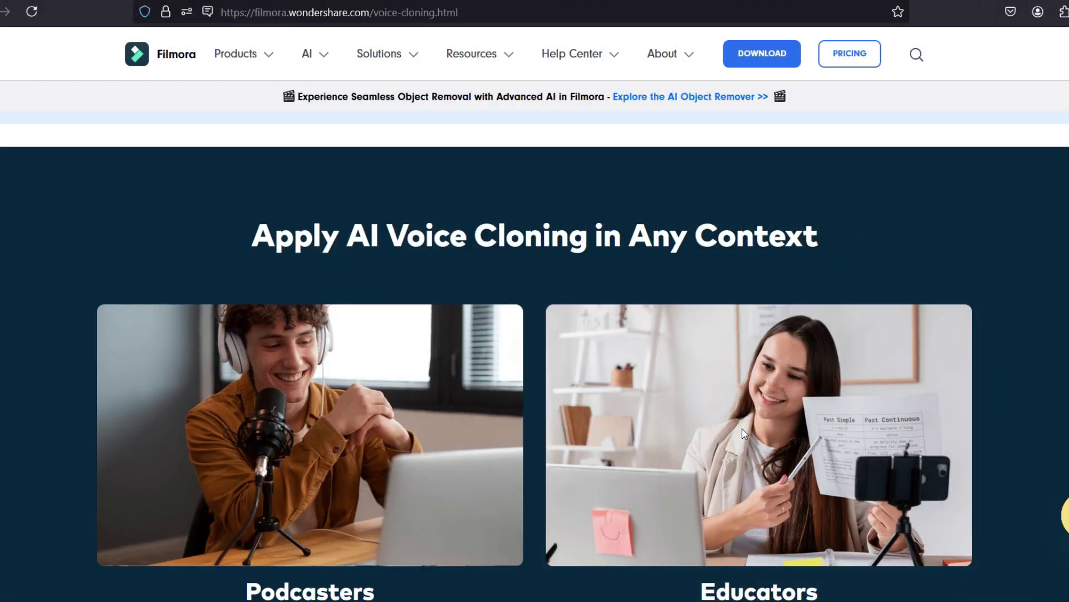
Scroll through the AI Voice Cloning page sections, then return to its top.
scroll(742, 428, "down", 2)
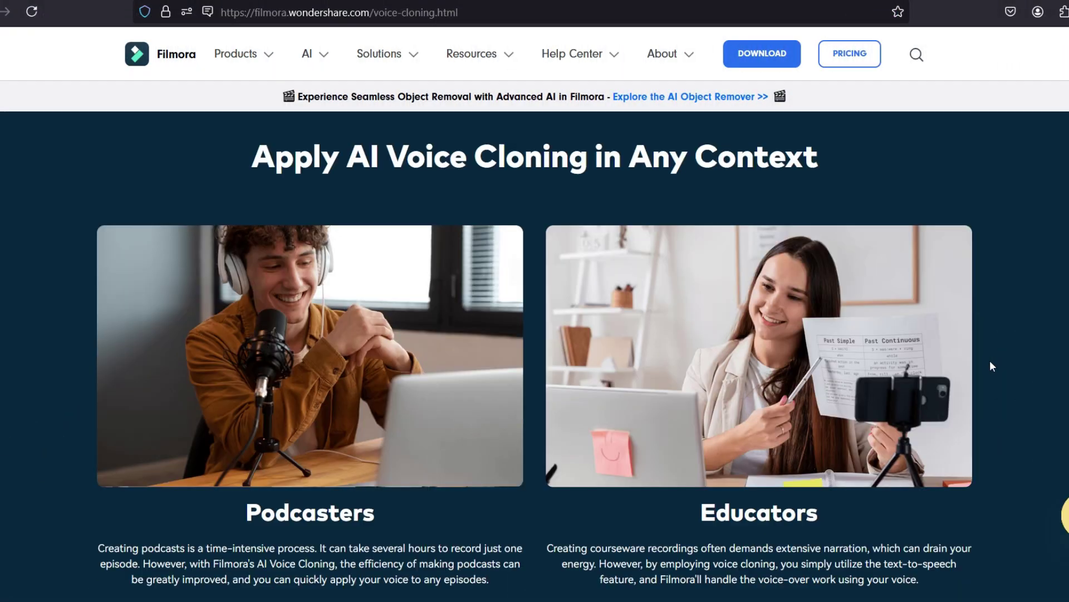
scroll(999, 390, "down", 8)
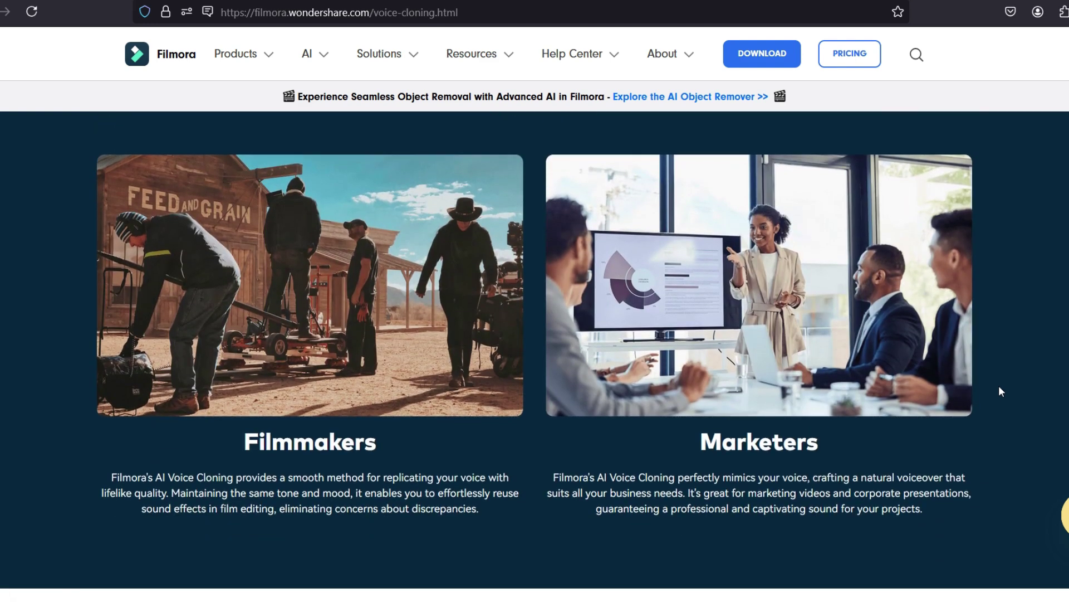
scroll(1048, 312, "down", 5)
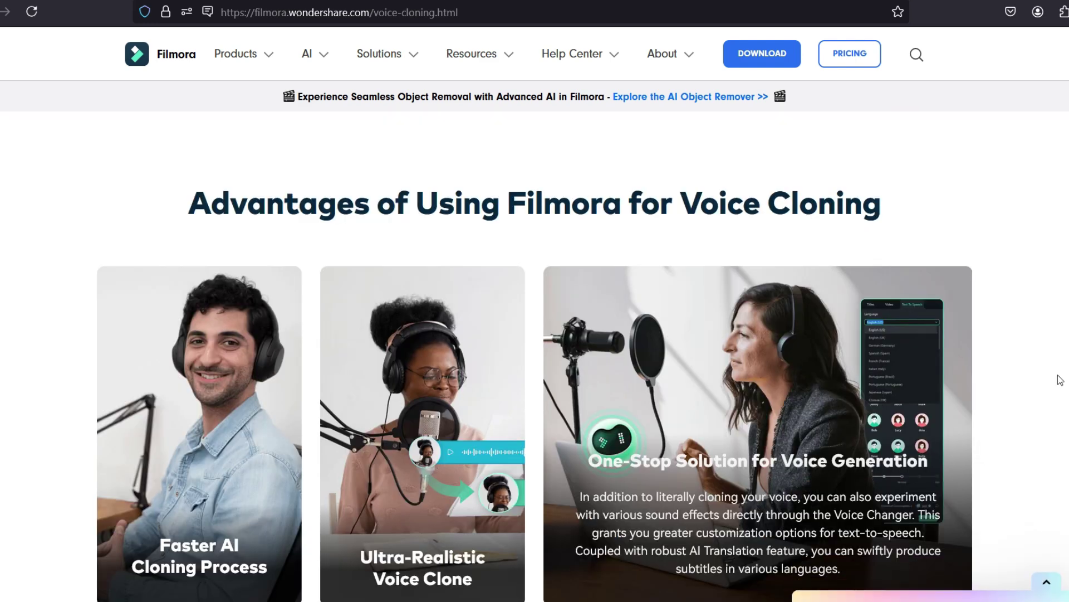
scroll(535, 357, "down", 8)
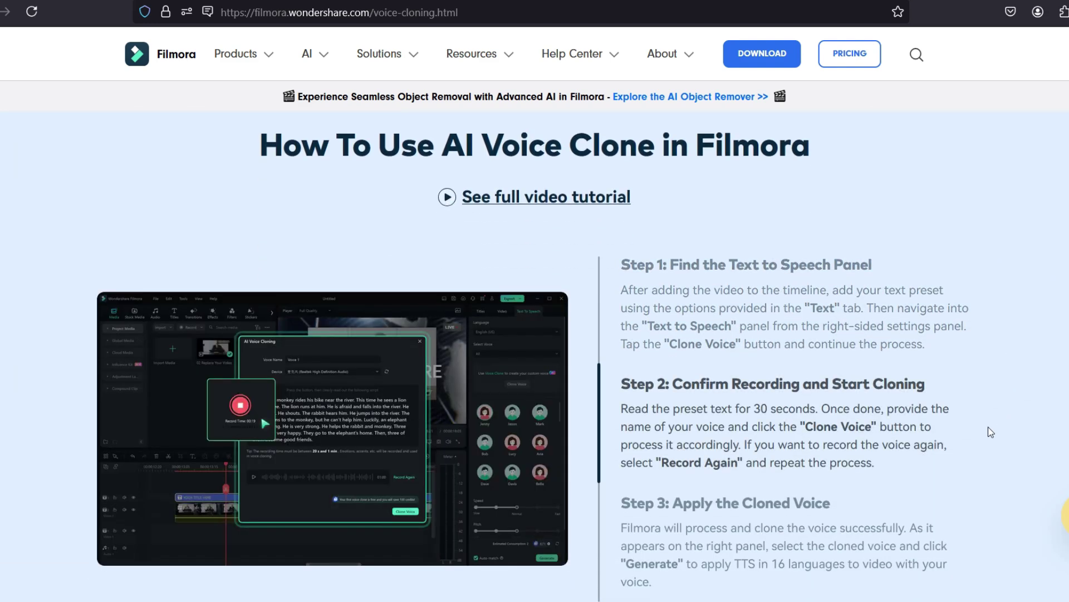
scroll(984, 427, "down", 2)
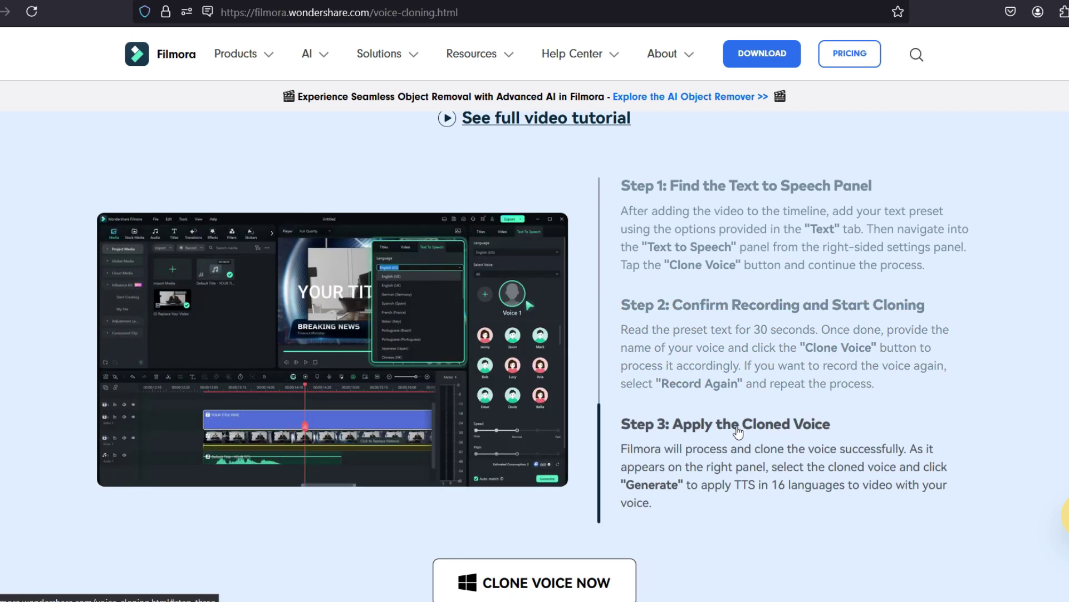
key("Home")
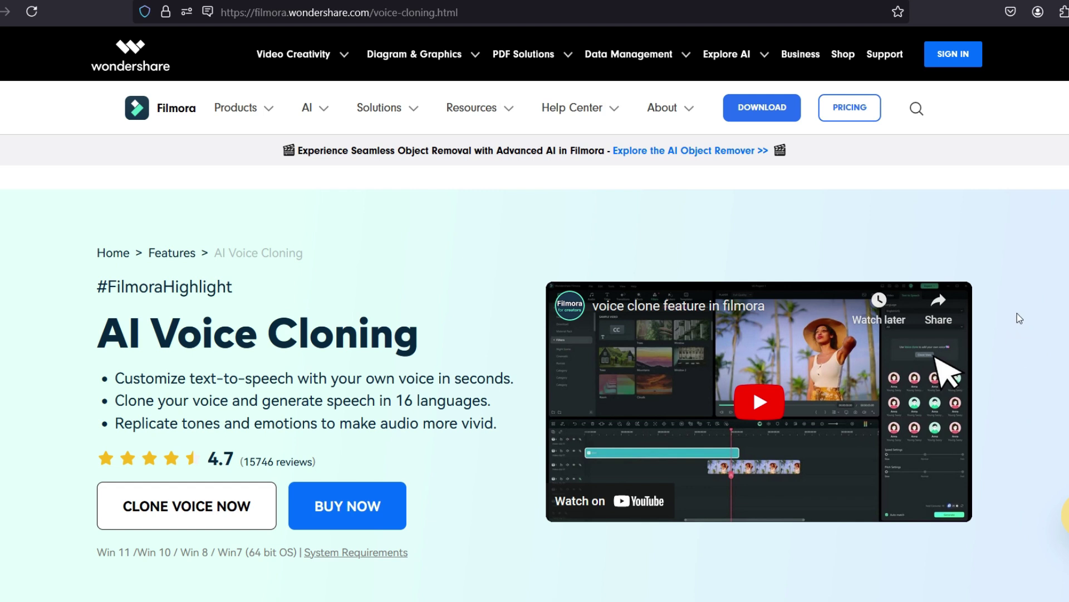
mouse_move(663, 107)
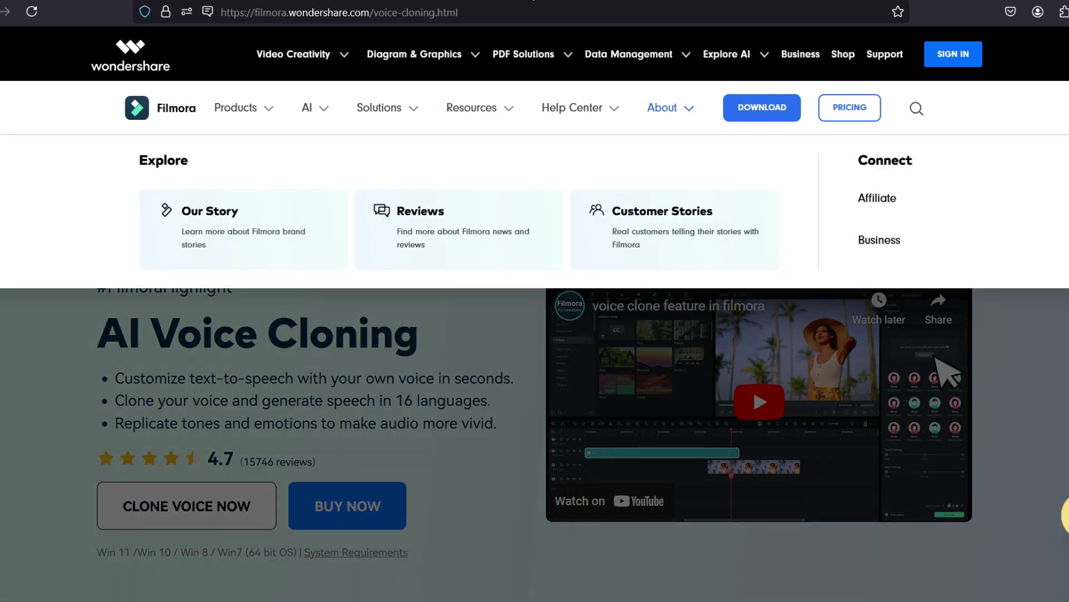